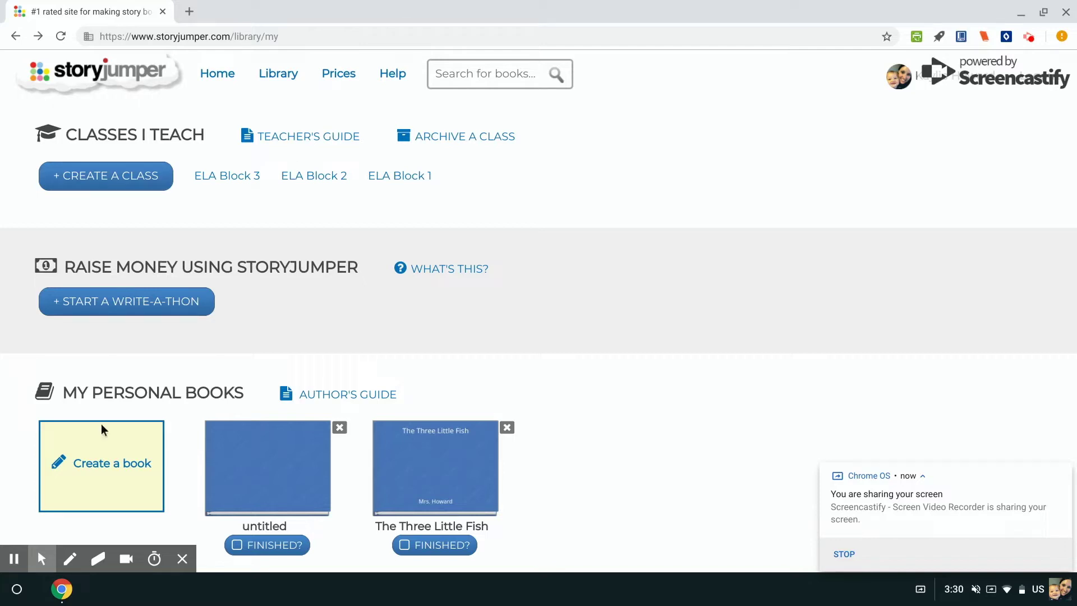
Step: Create a new personal book of the Blank type and open its front cover for editing
left_click(108, 456)
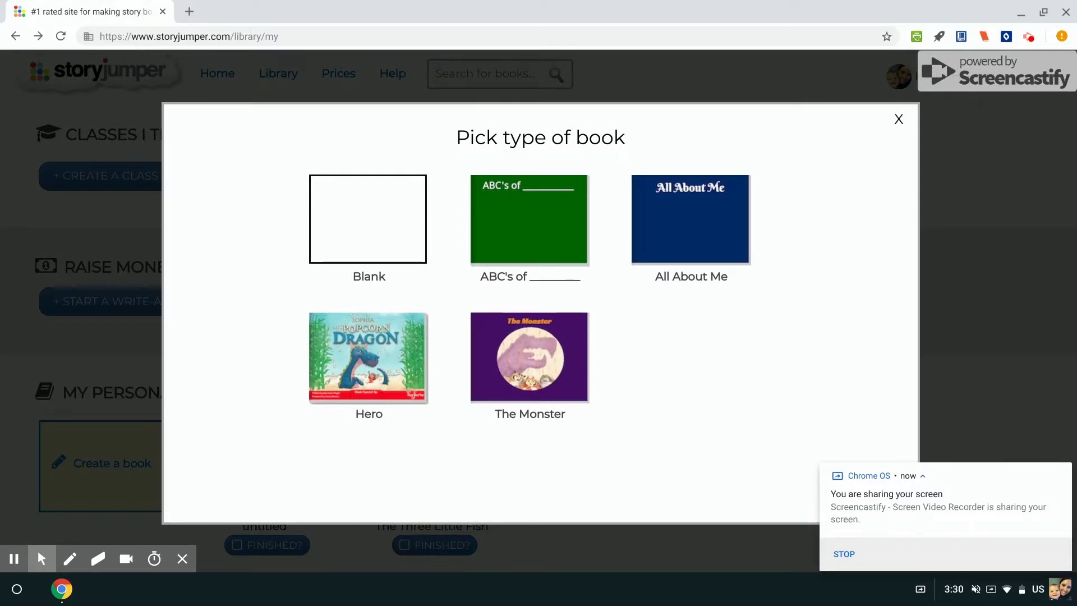
left_click(388, 246)
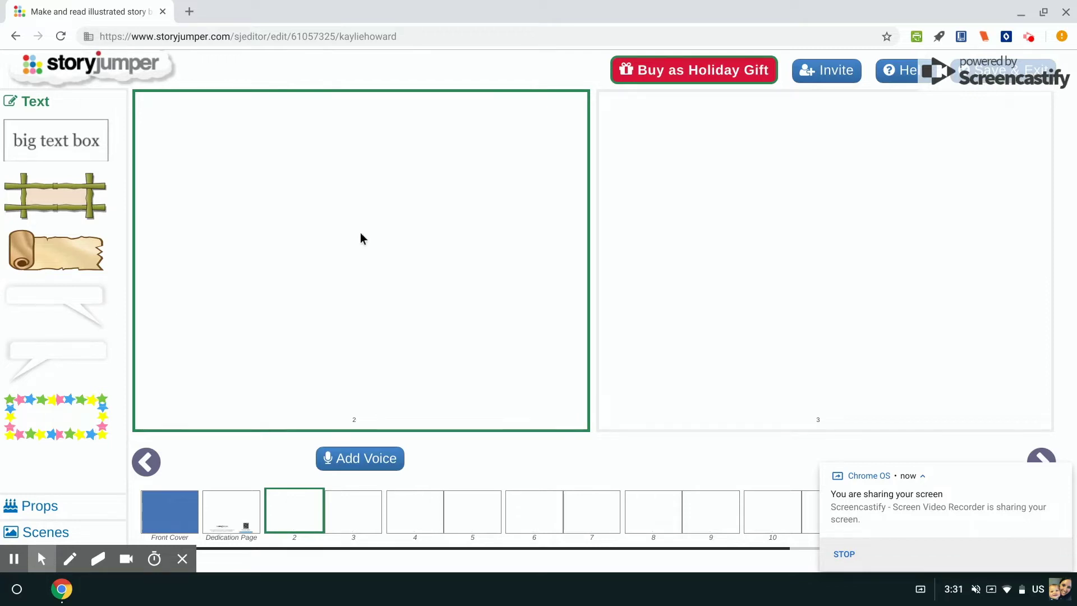
left_click(175, 511)
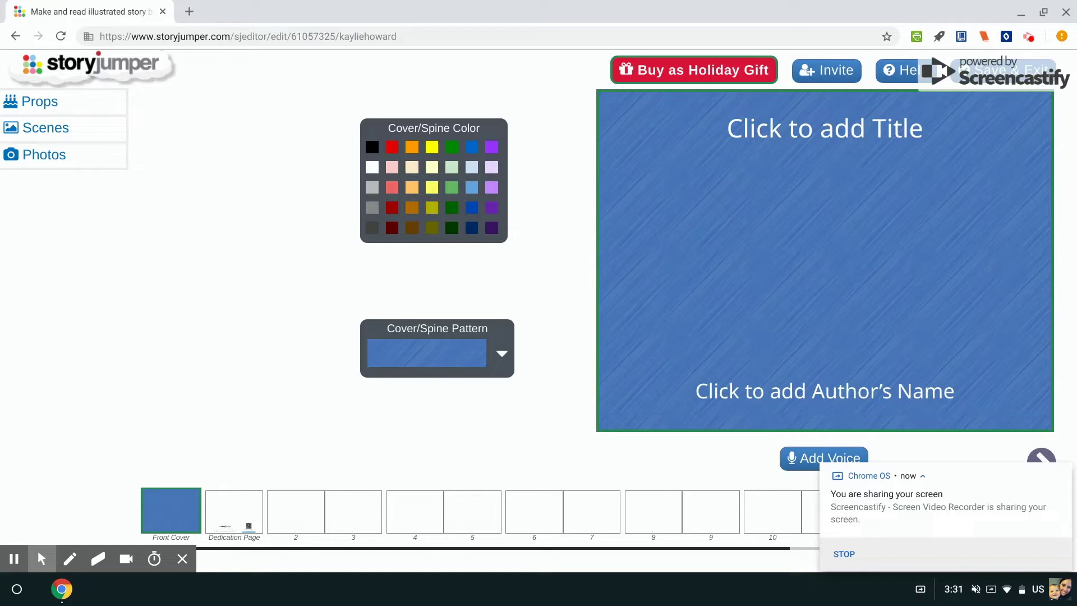
Step: Examine the front cover's title and author fields and the dedication page, ending on page 2
left_click(812, 127)
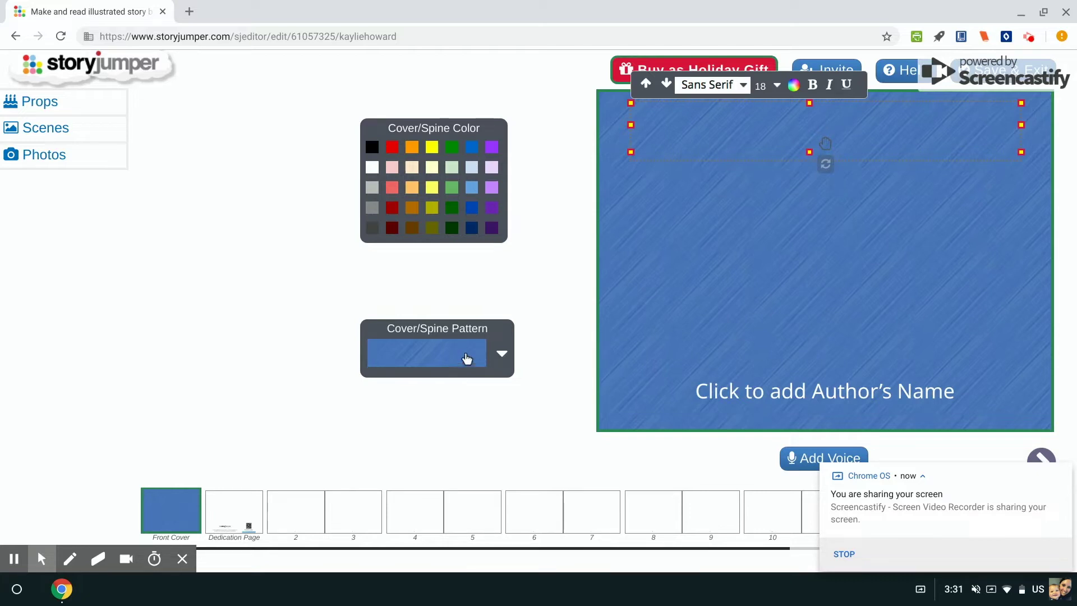
left_click(739, 386)
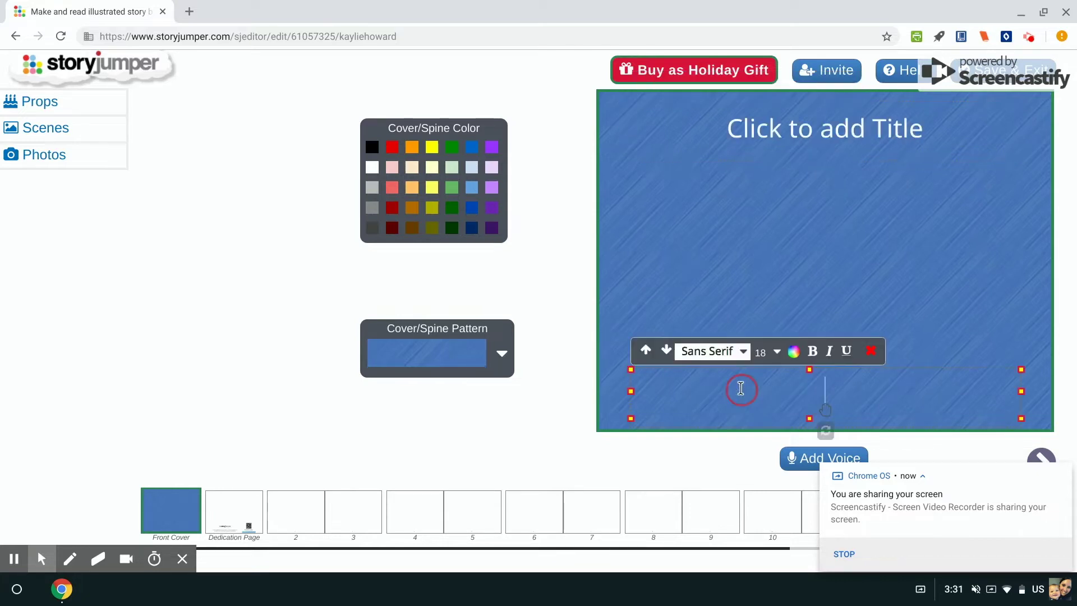
left_click(702, 255)
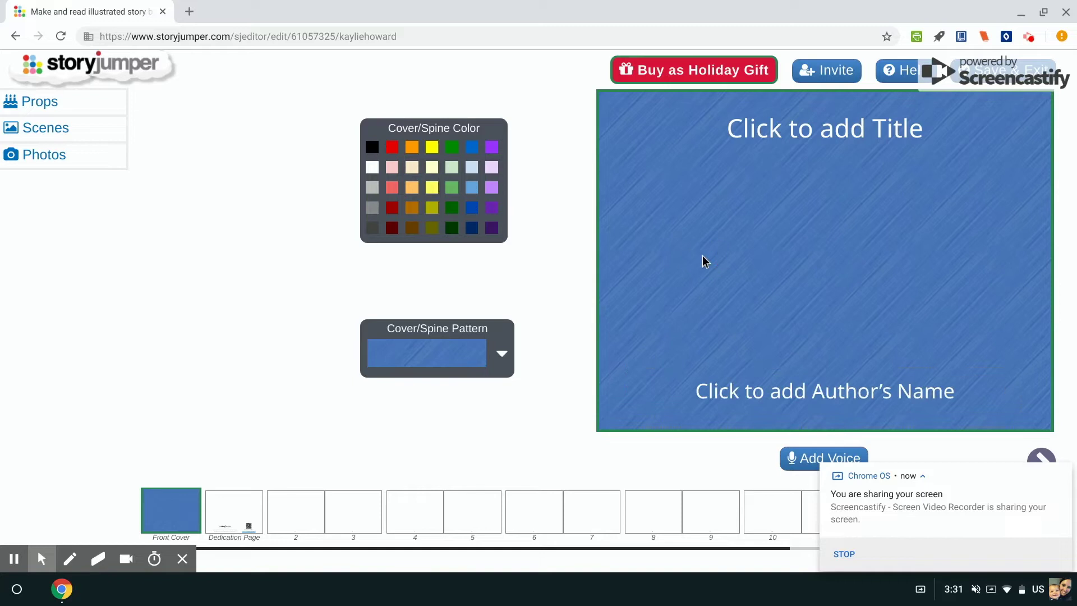
left_click(249, 502)
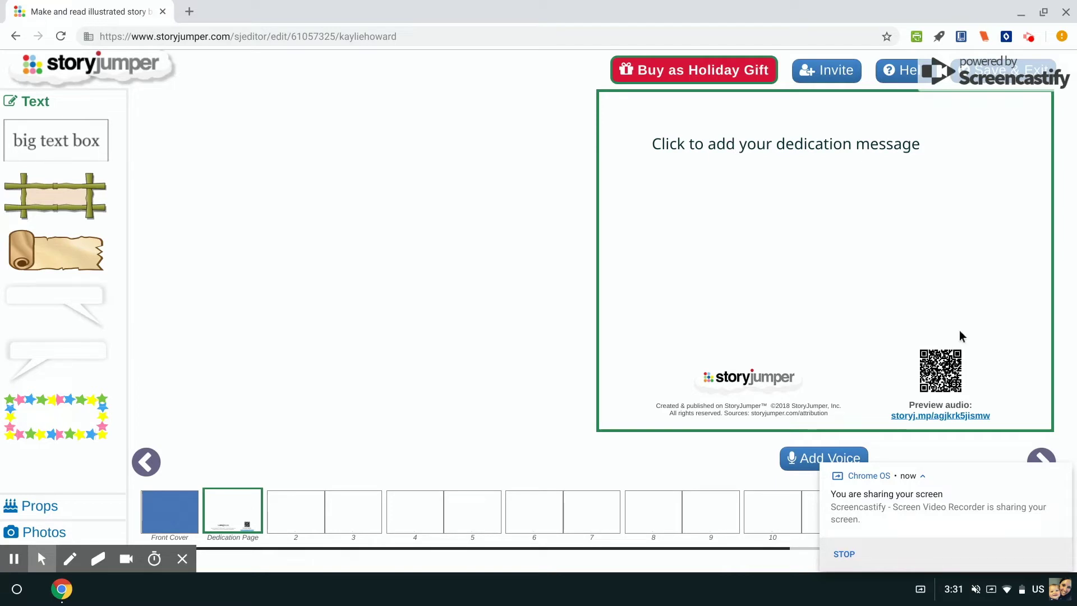
left_click(301, 511)
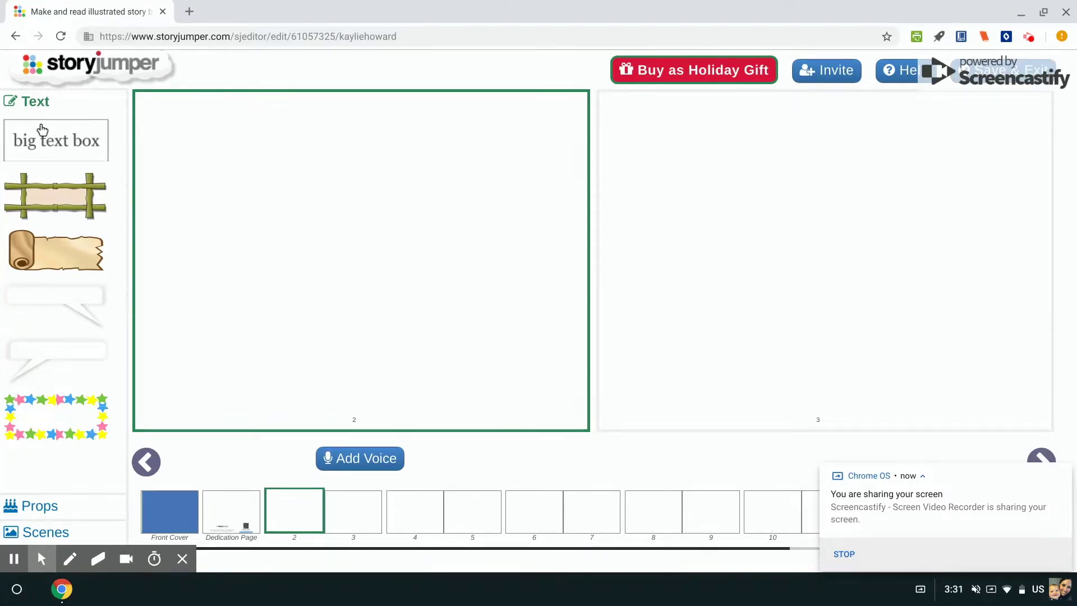
Step: Try out a bamboo-framed text box on page 2 and delete it
left_click(56, 193)
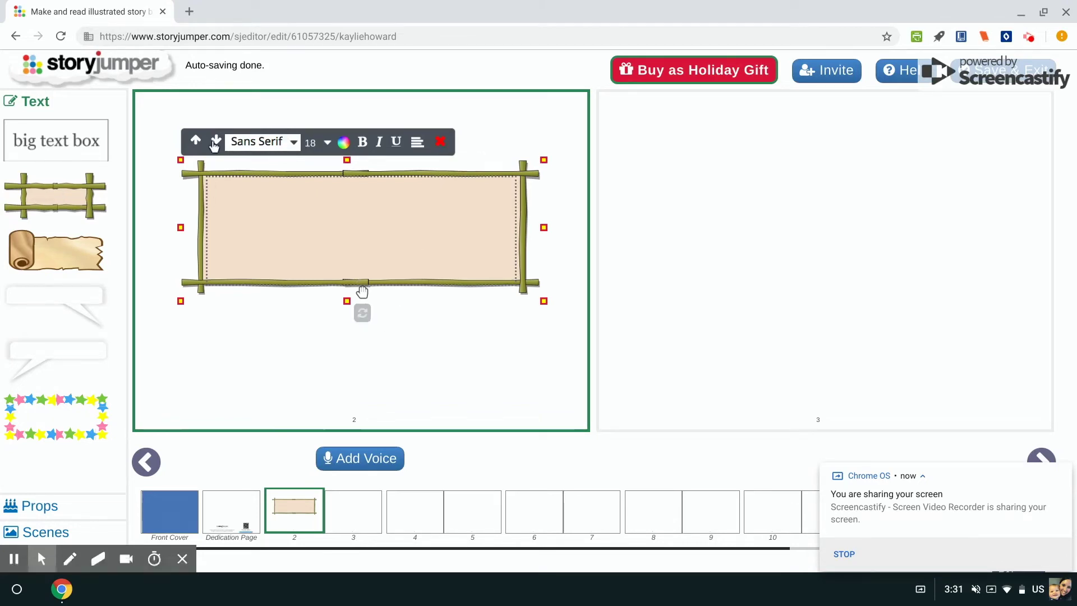
left_click(440, 145)
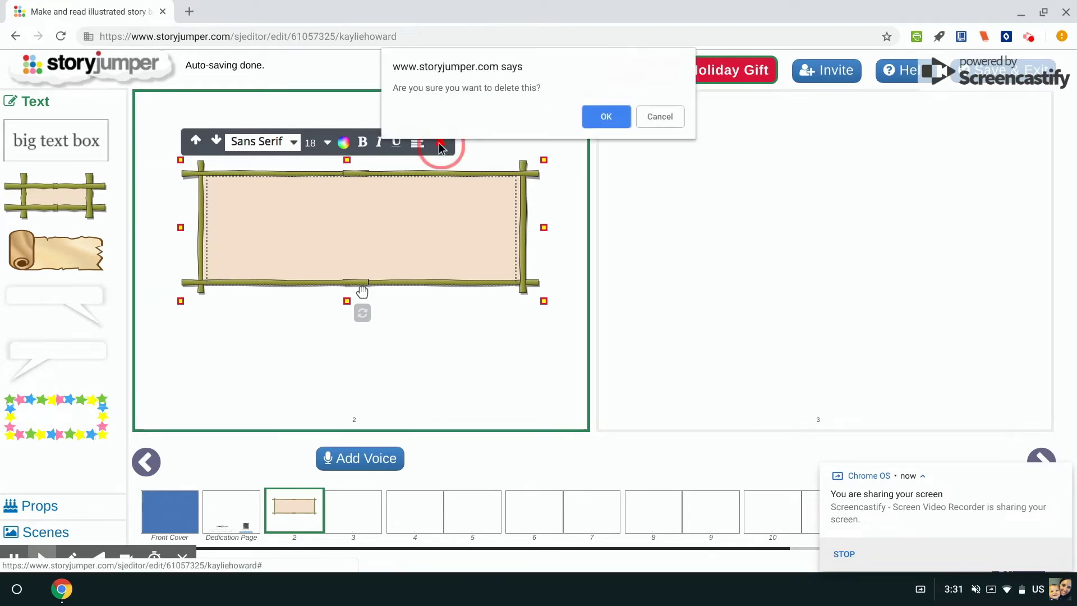
left_click(604, 125)
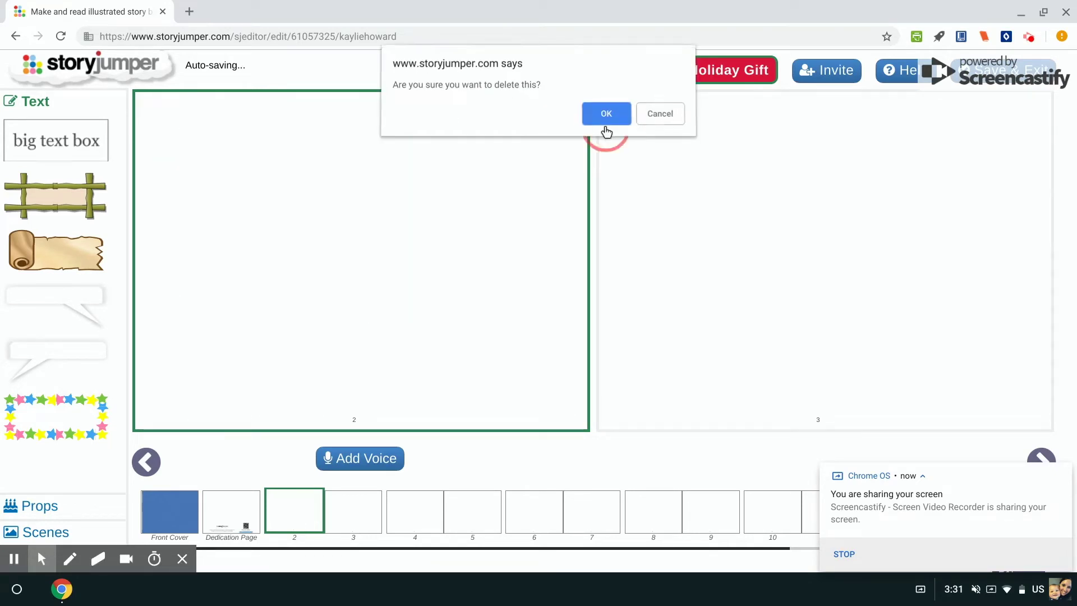
Step: Add a parchment scroll text box to page 2 and delete the extra speech bubble placed over it
left_click(71, 241)
left_click(76, 307)
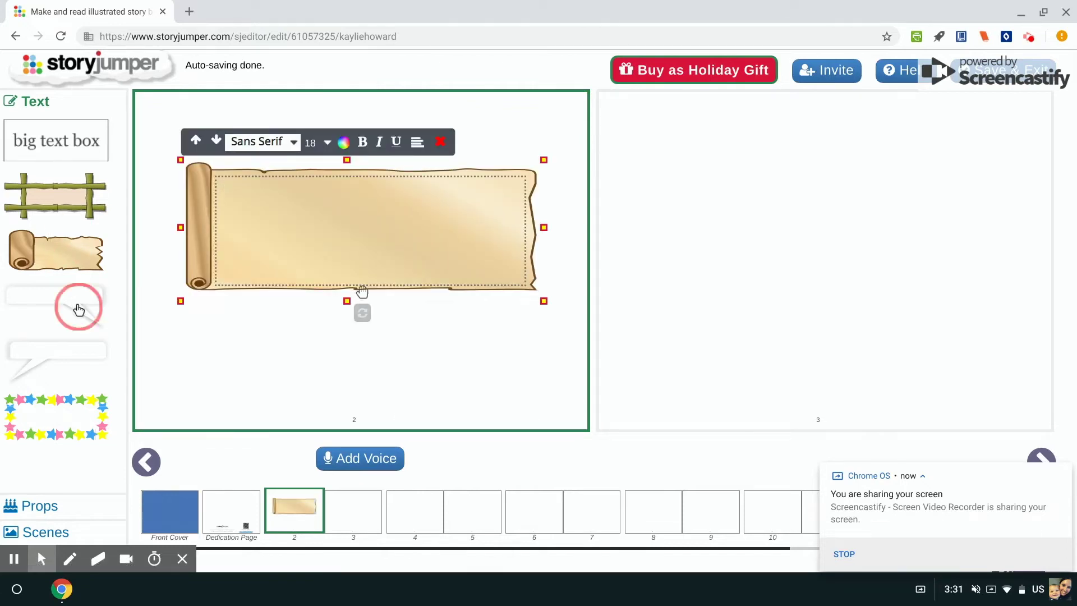
left_click(442, 145)
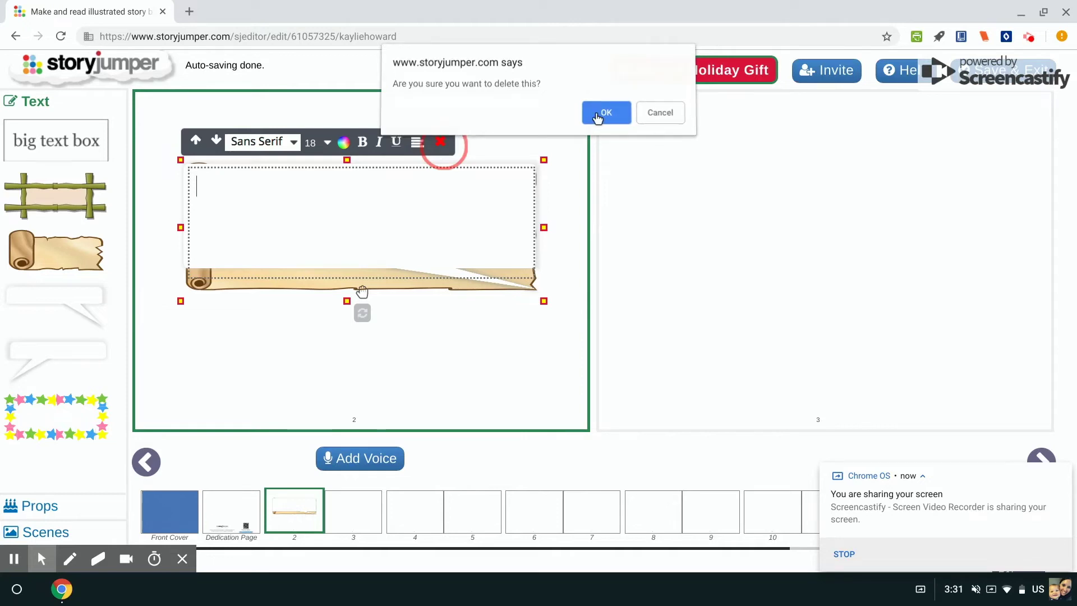
left_click(606, 116)
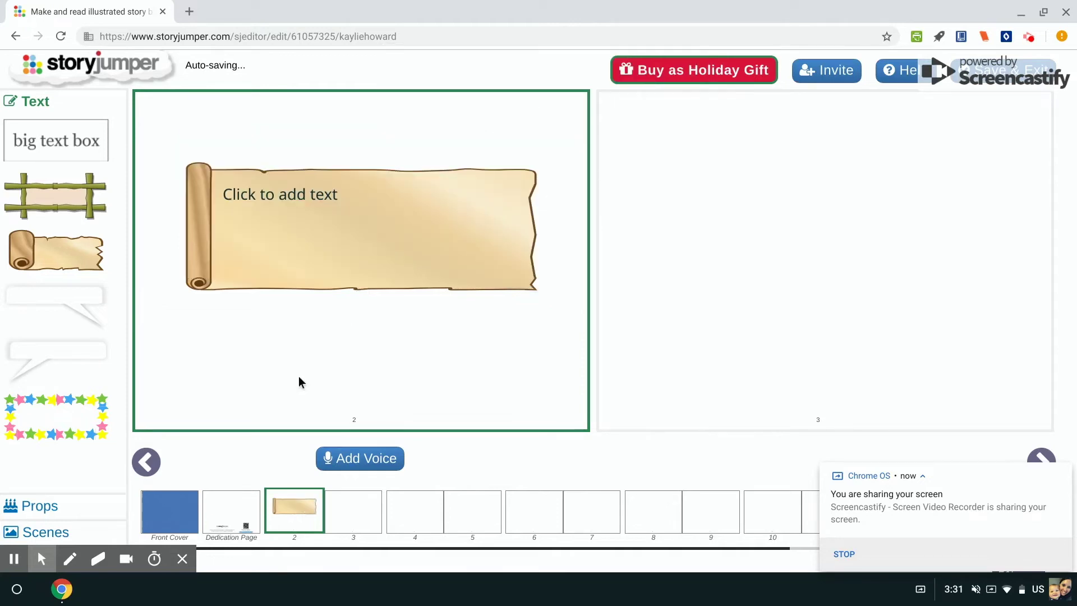
Step: Search the props for "animals" and add the standing tan dog to the book's available props
left_click(56, 506)
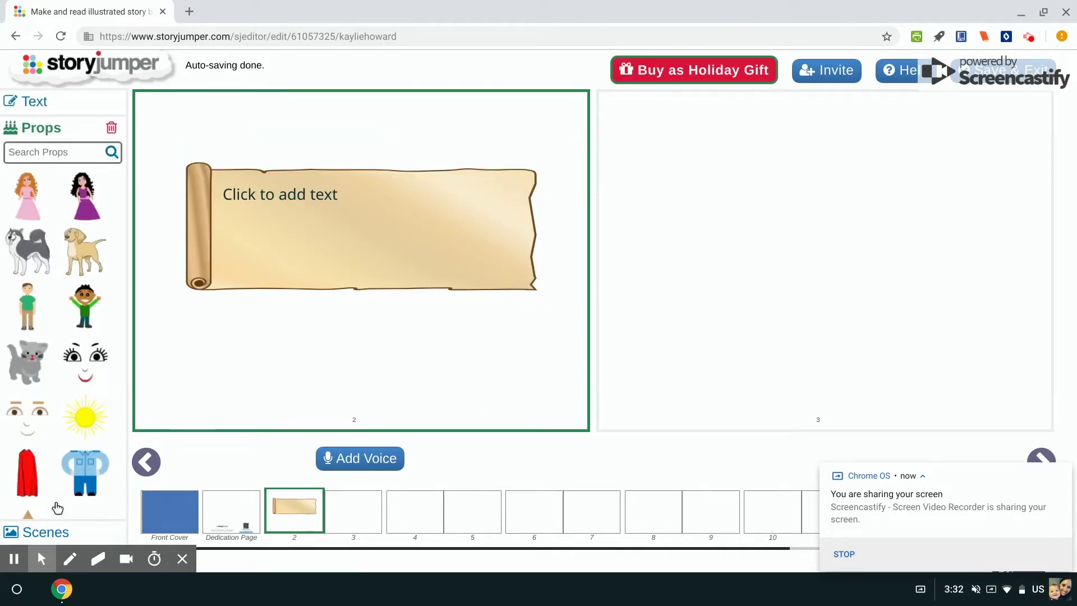
left_click(63, 152)
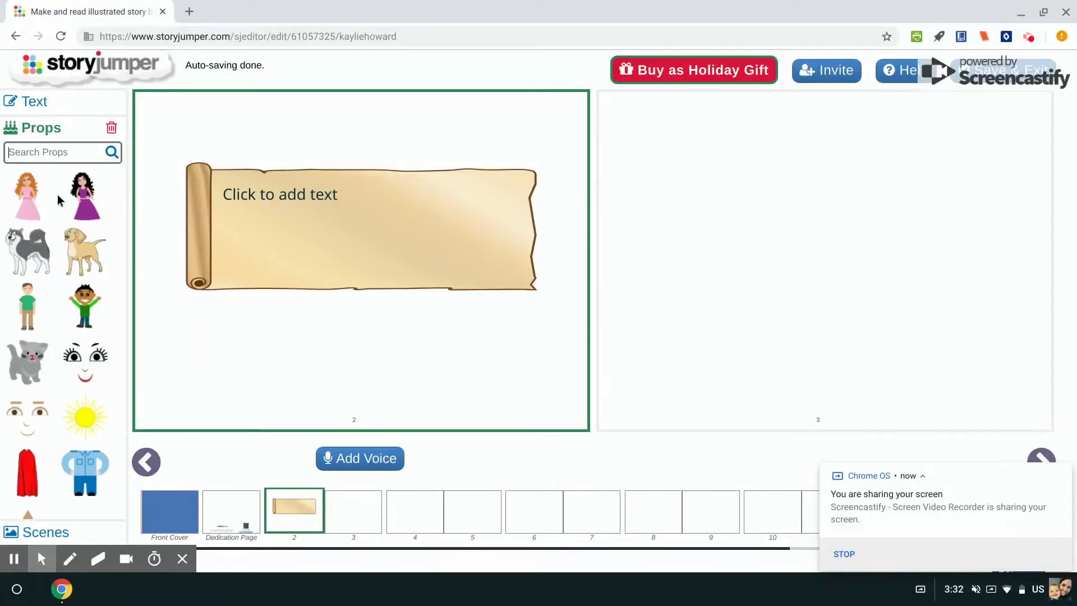
type("animals")
key("Return")
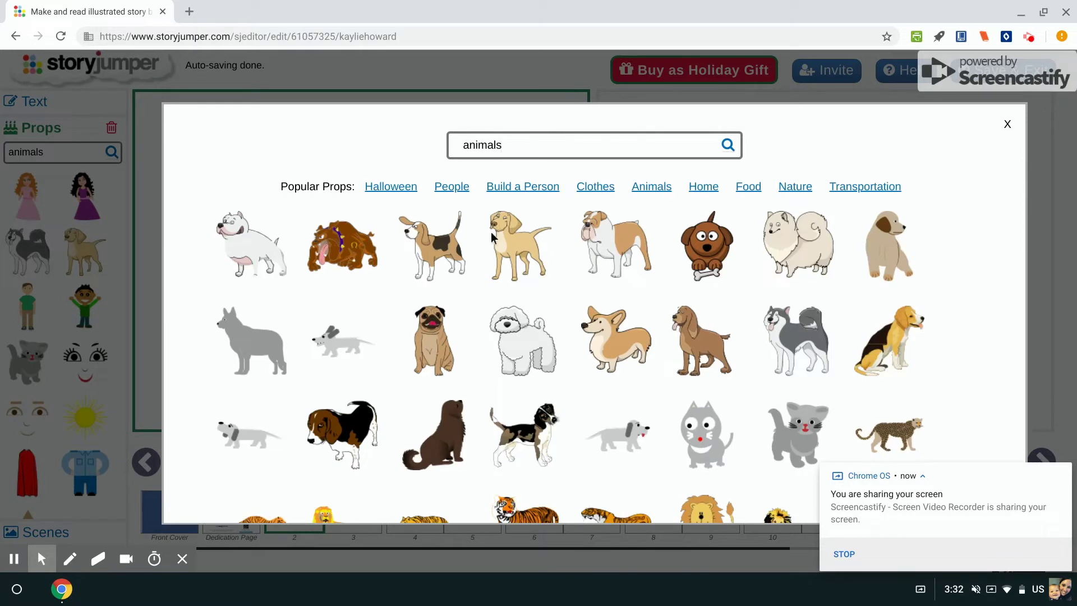
scroll(521, 278, "down", 6)
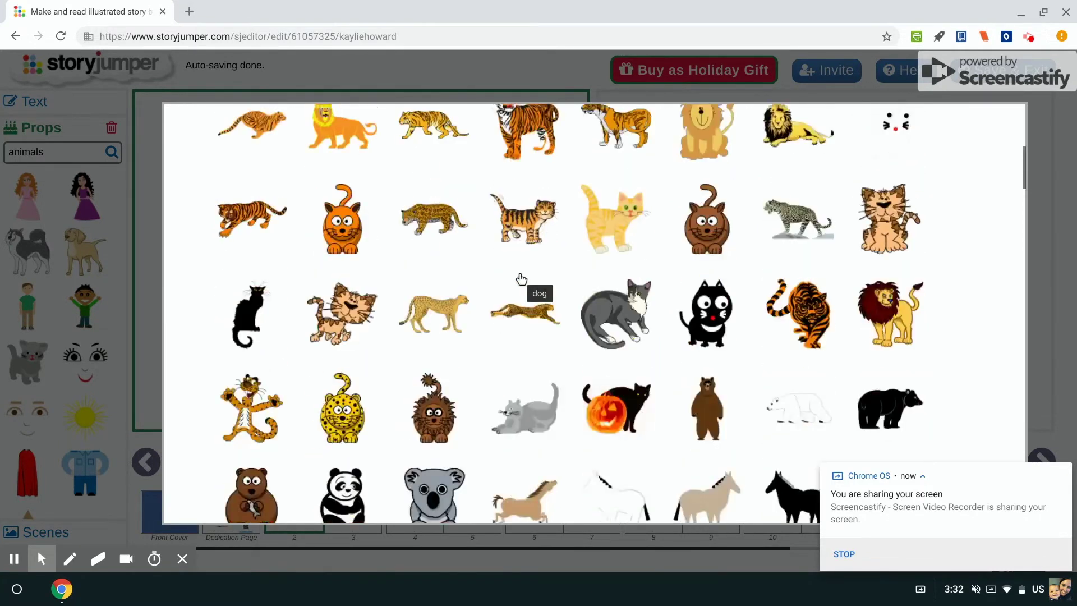
scroll(521, 279, "down", 3)
scroll(520, 278, "up", 6)
scroll(443, 297, "up", 4)
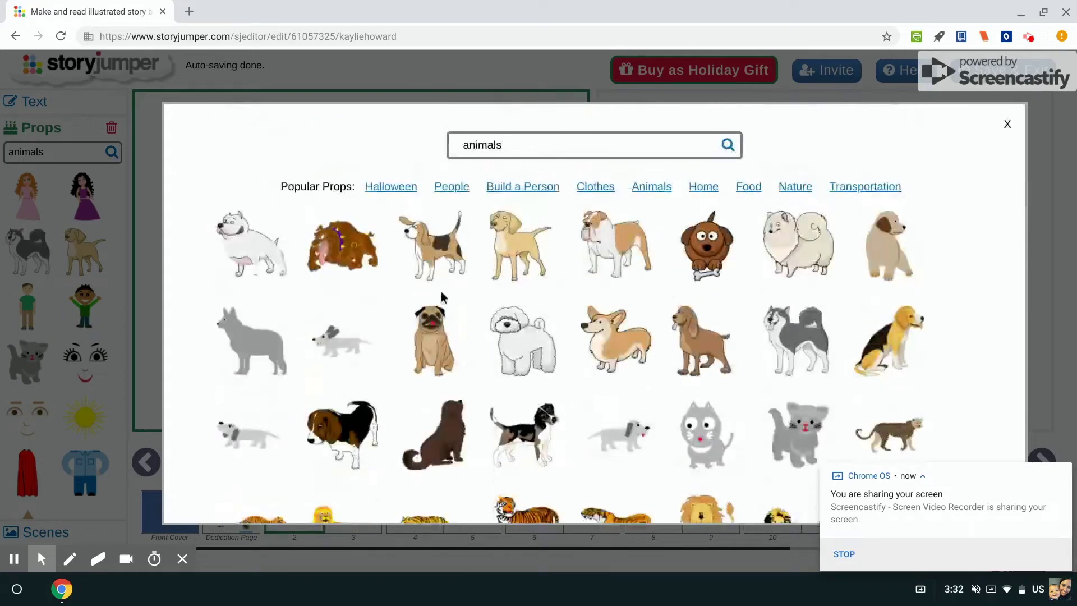
left_click(528, 249)
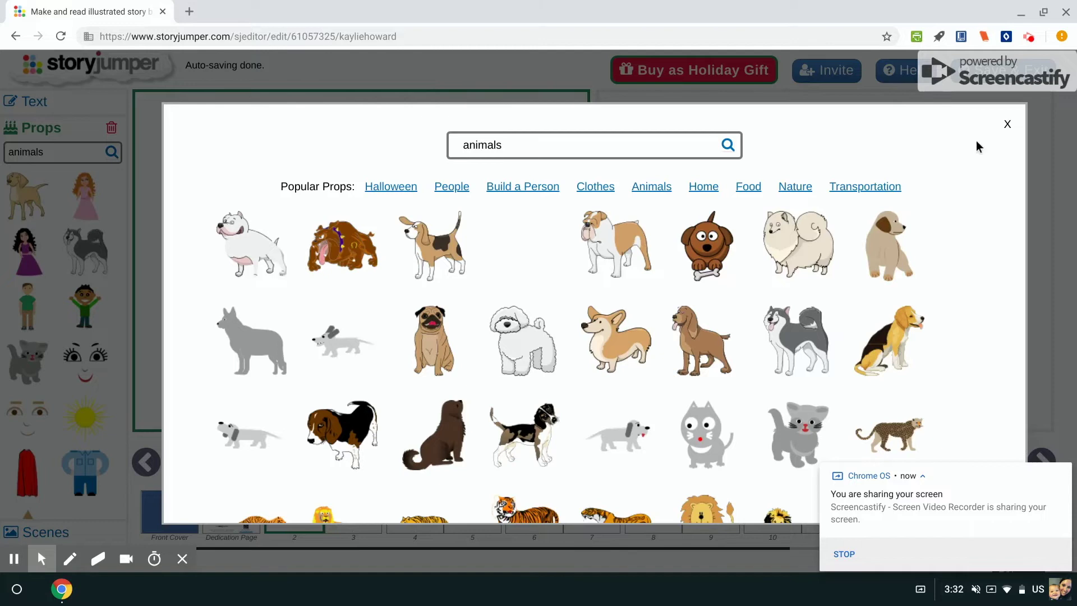
left_click(1007, 124)
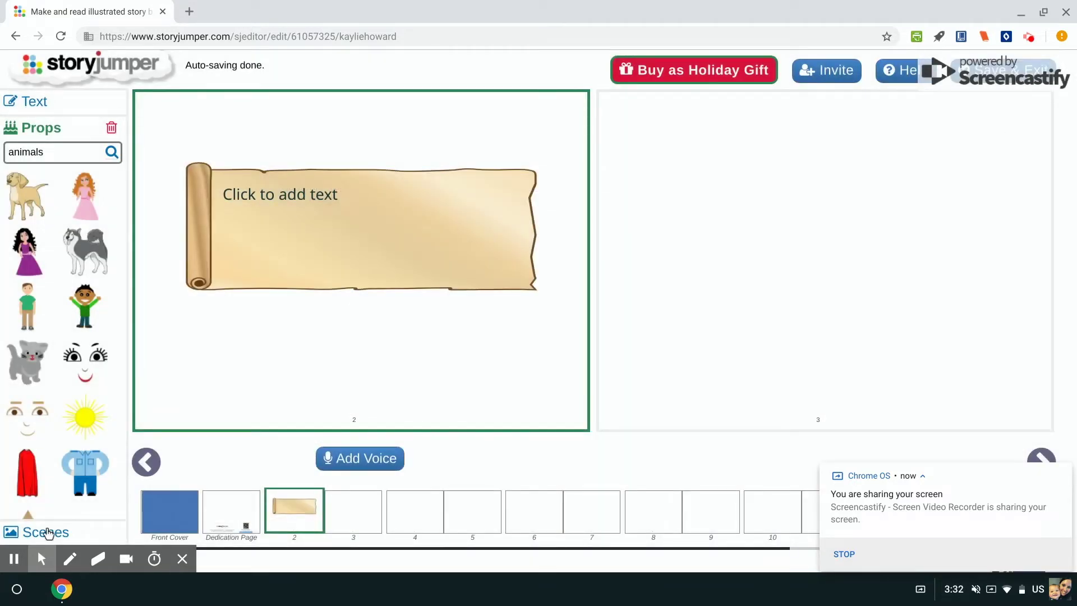
Step: Set the forest clearing scene with the orange fence as the background of page 3
left_click(48, 532)
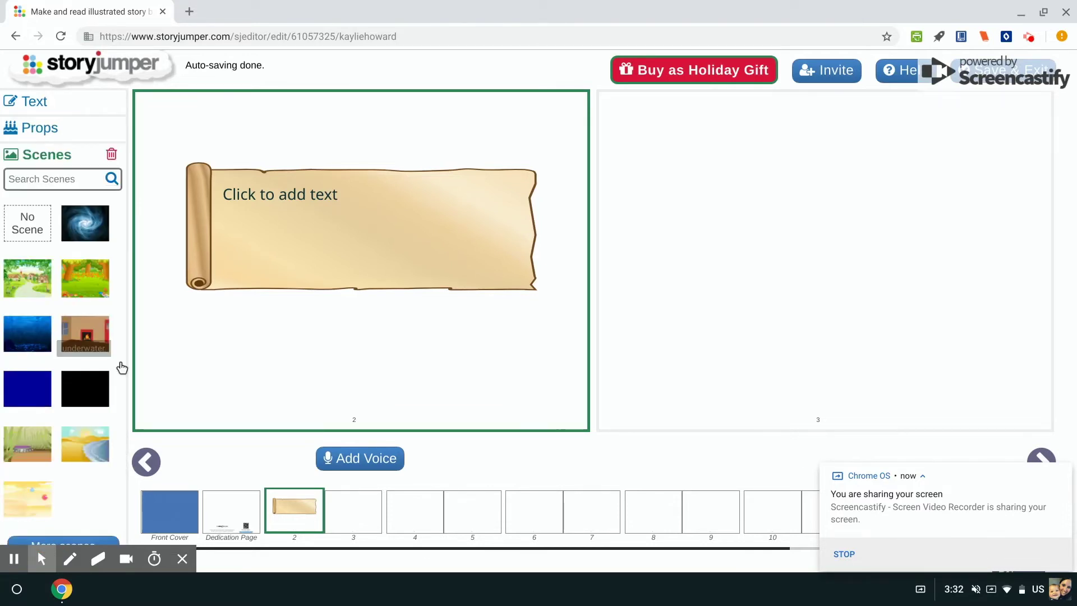
left_click(348, 505)
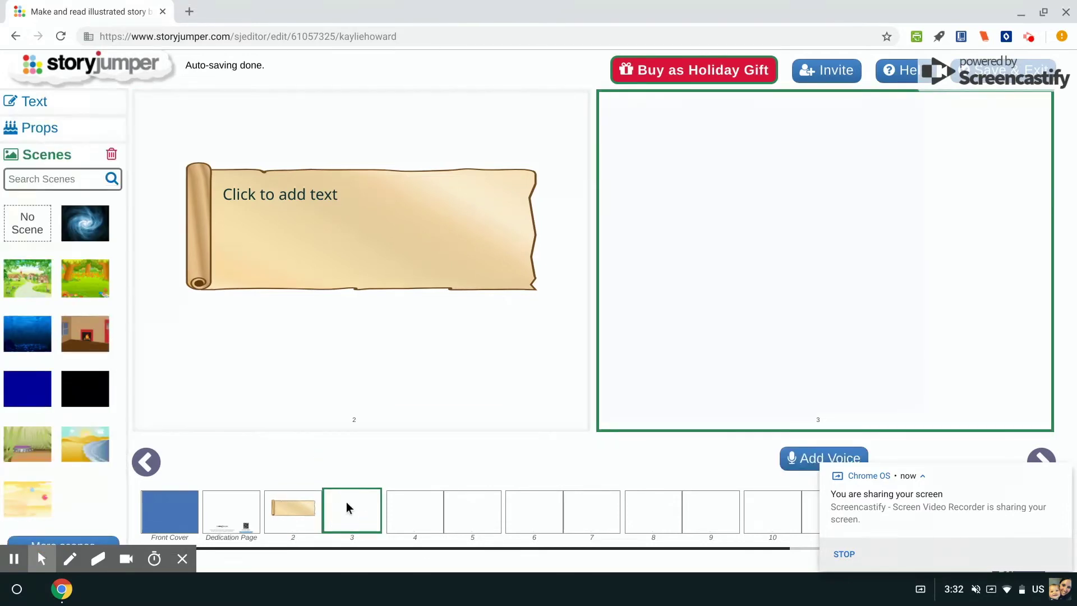
left_click(82, 277)
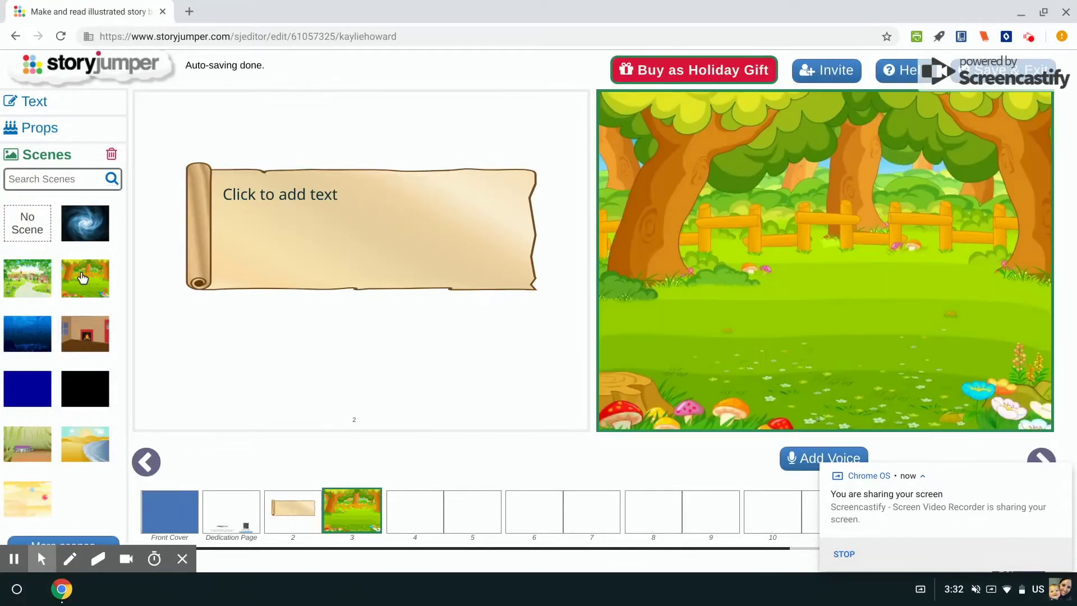
Step: Try out a parchment scroll text box over the forest scene on page 3 and delete it
left_click(51, 128)
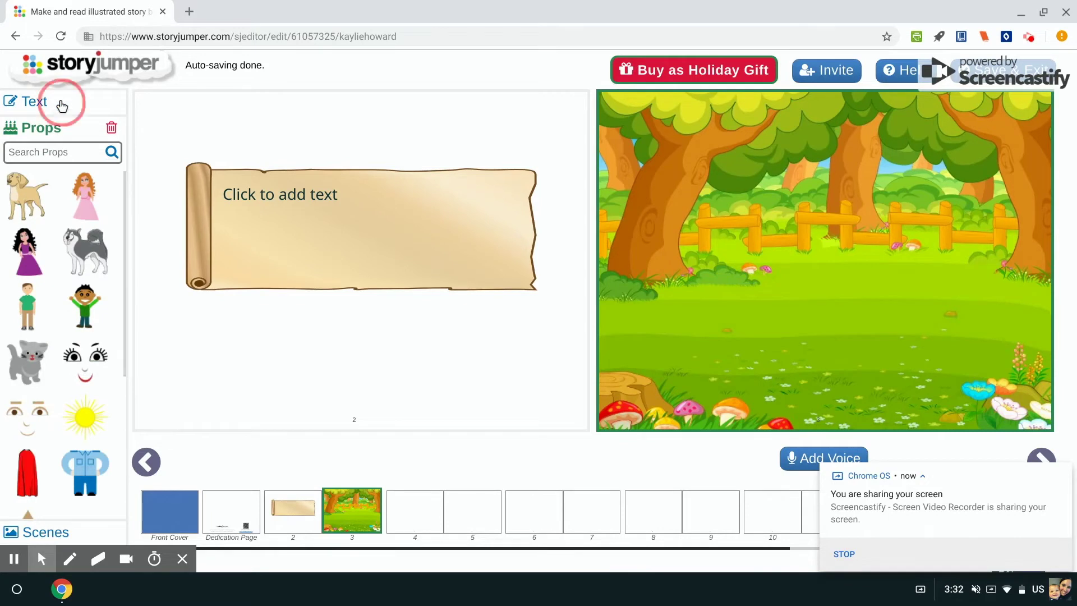
left_click(59, 102)
left_click(60, 260)
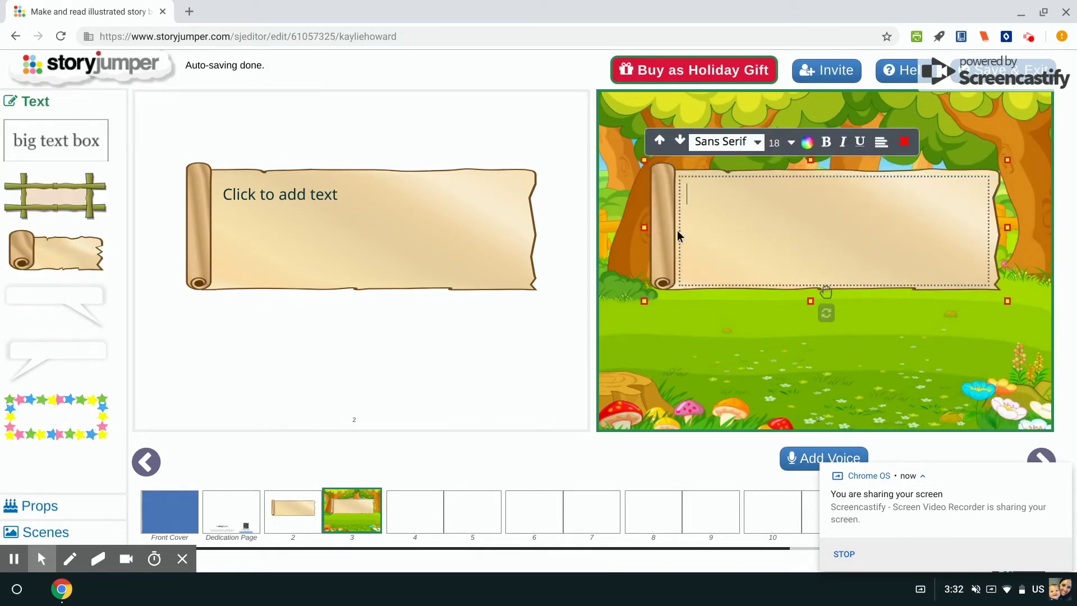
left_click(906, 143)
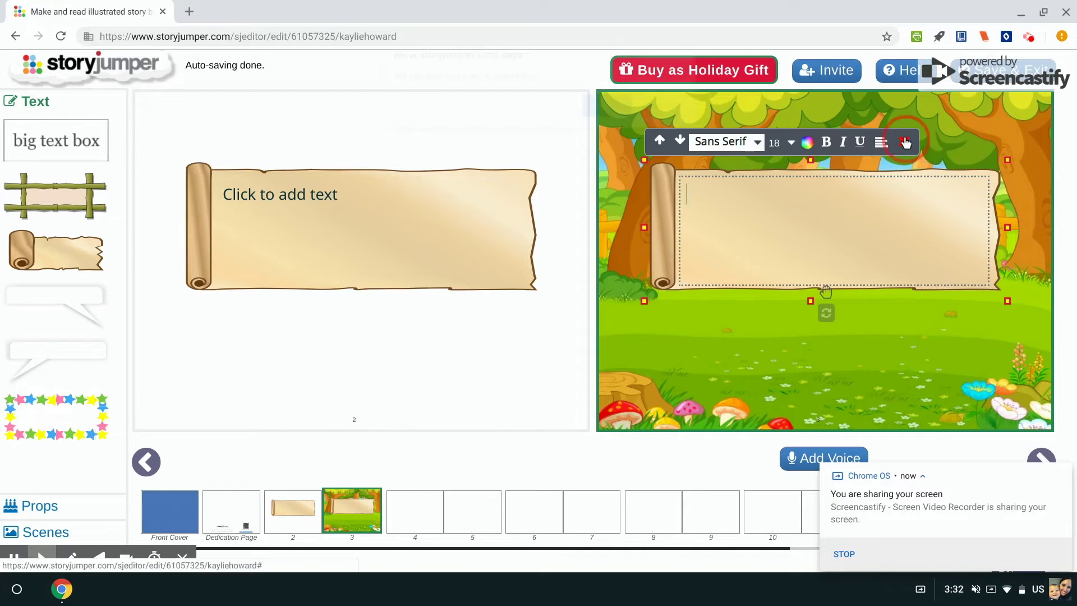
left_click(607, 113)
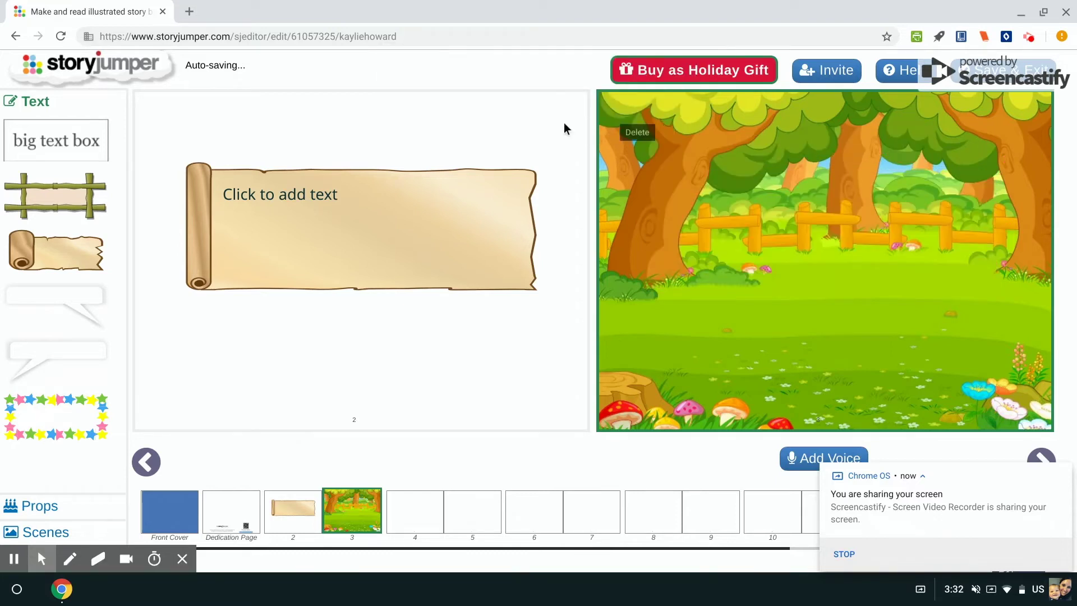
Step: Search the photo library for "animals", look over the available pictures and close the search without choosing one
scroll(83, 480, "down", 1)
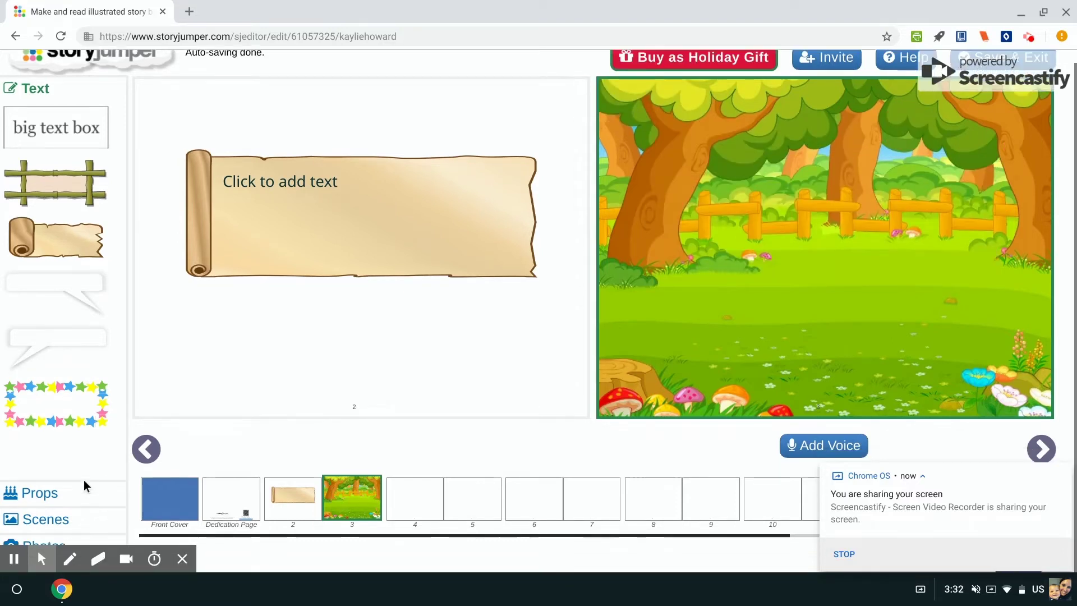
left_click(61, 543)
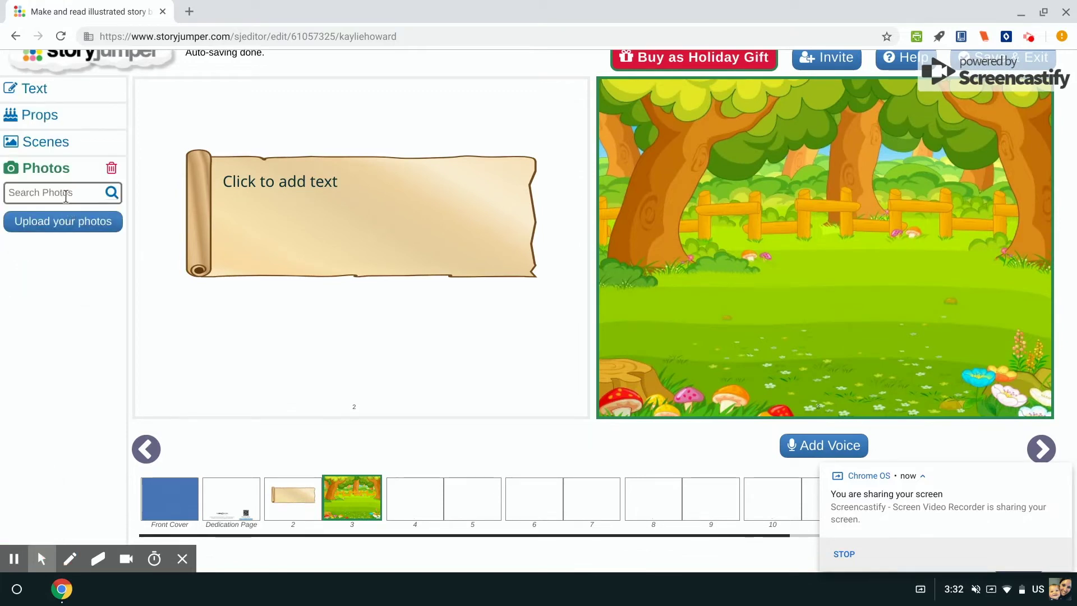
left_click(66, 195)
type("animals")
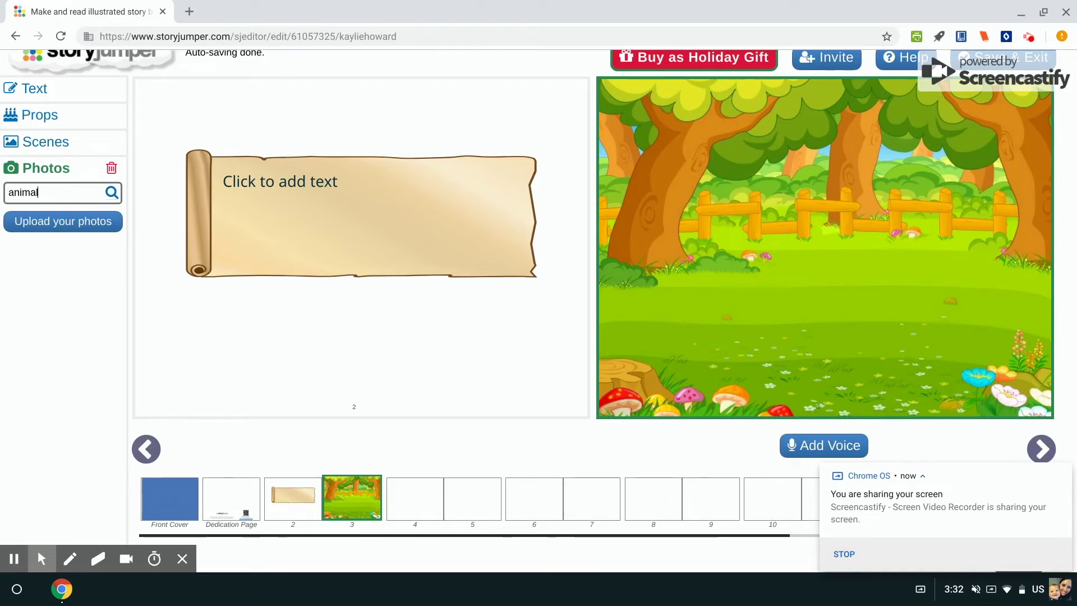
key("Return")
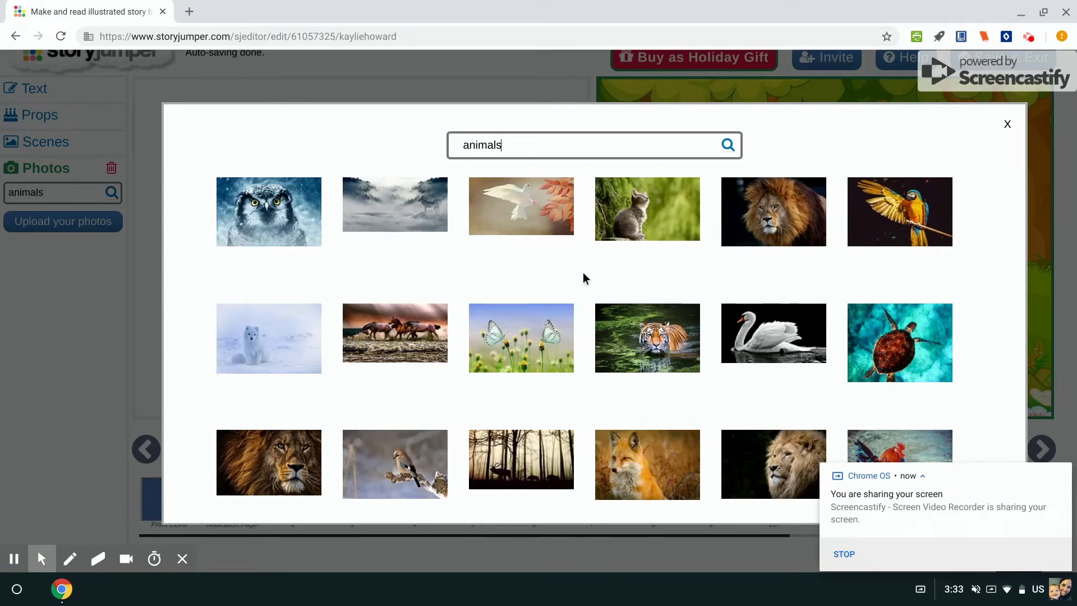
left_click(1009, 125)
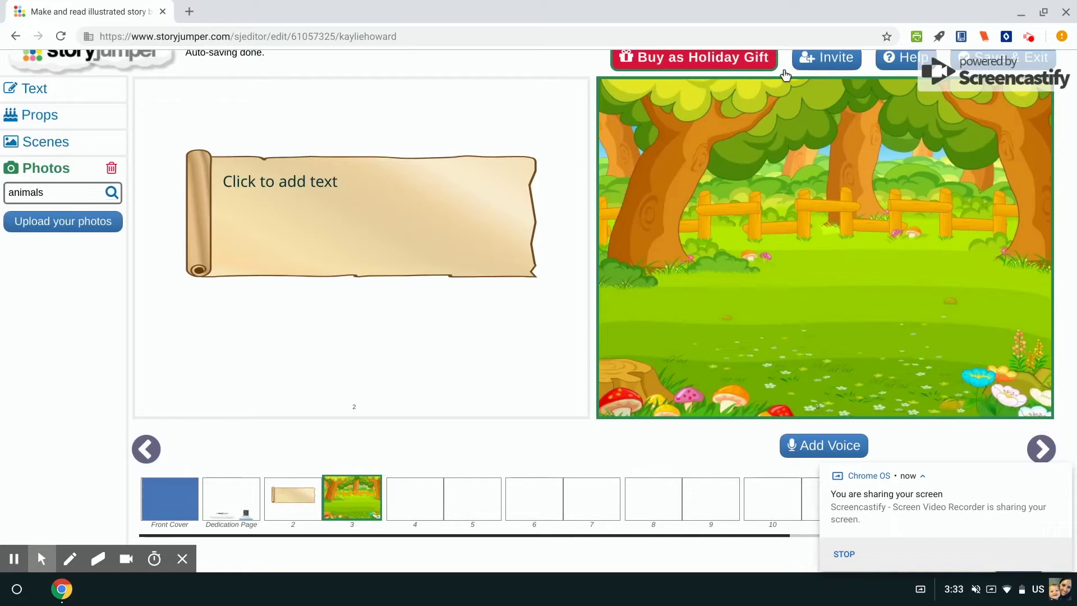
Step: View the voice recording option for page 3 and close it without recording
left_click(813, 456)
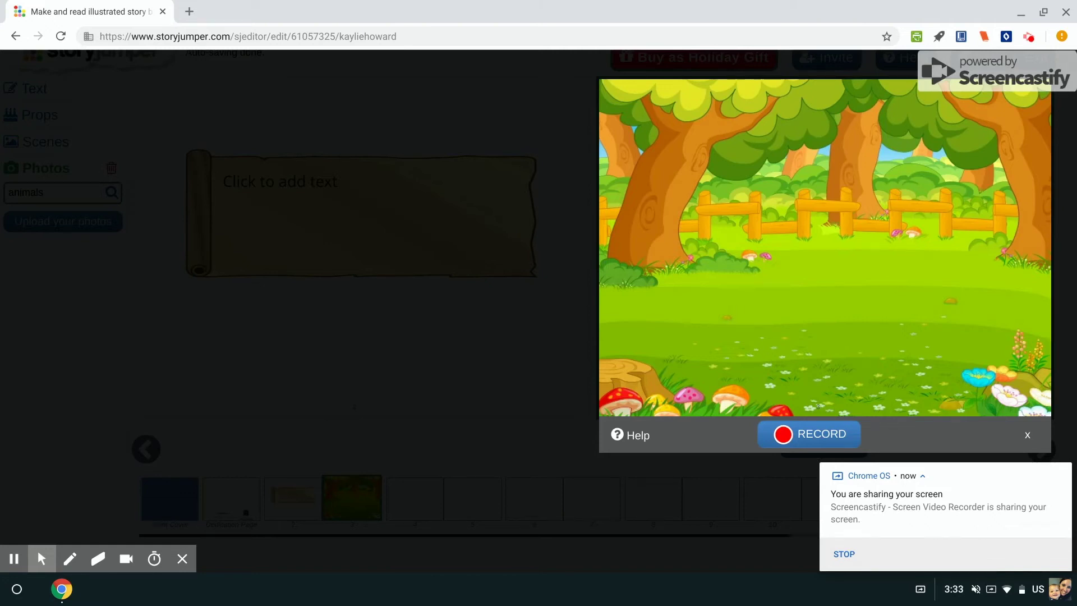
left_click(1023, 438)
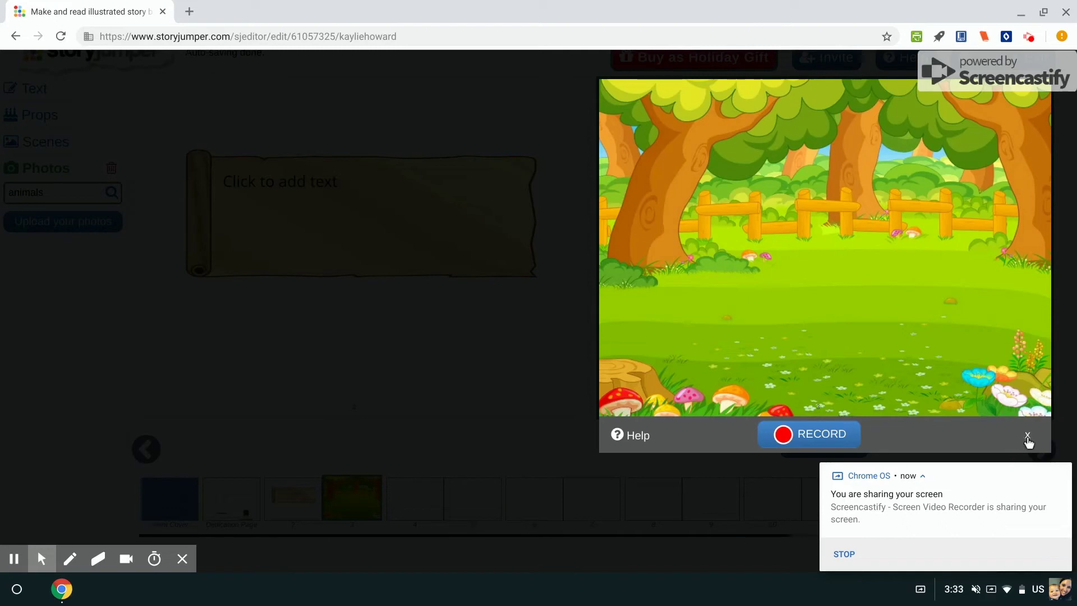
Step: Save and exit the untitled book, and return to the home page listing classes and personal books
scroll(429, 227, "up", 1)
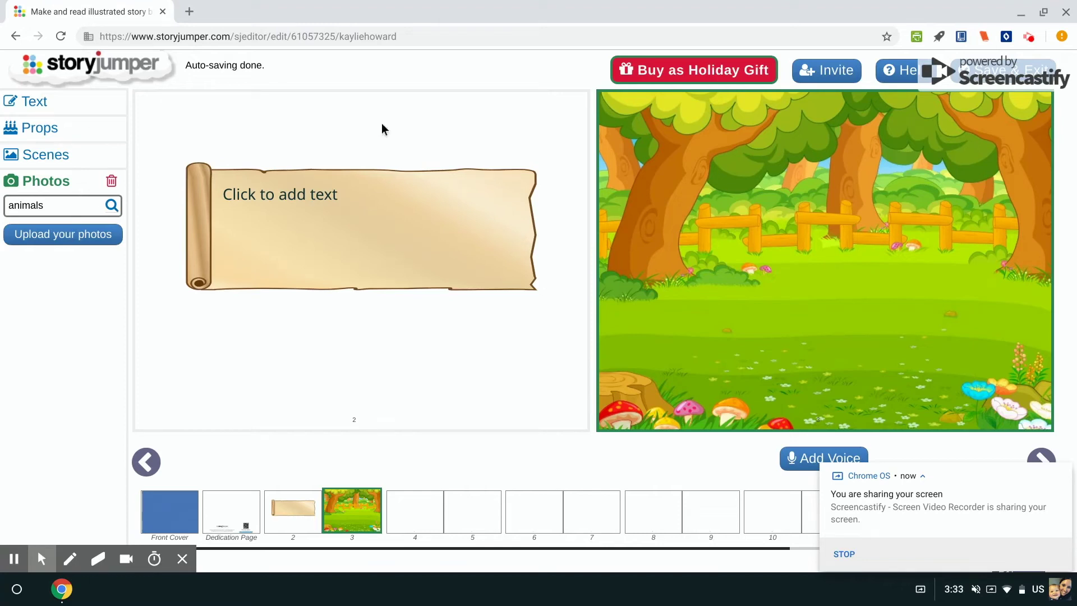
left_click(1008, 77)
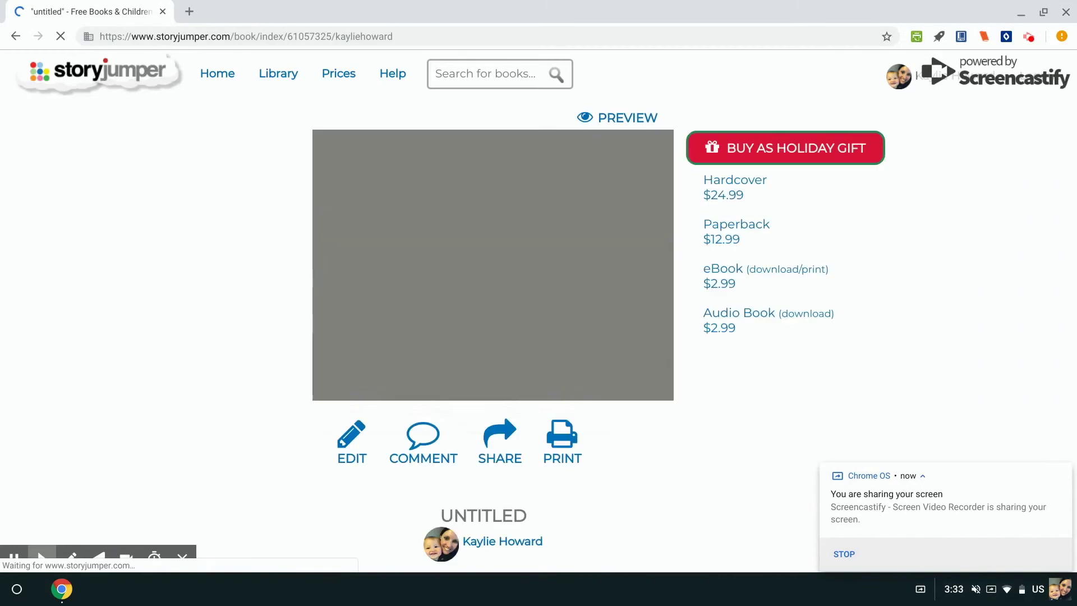
left_click(225, 79)
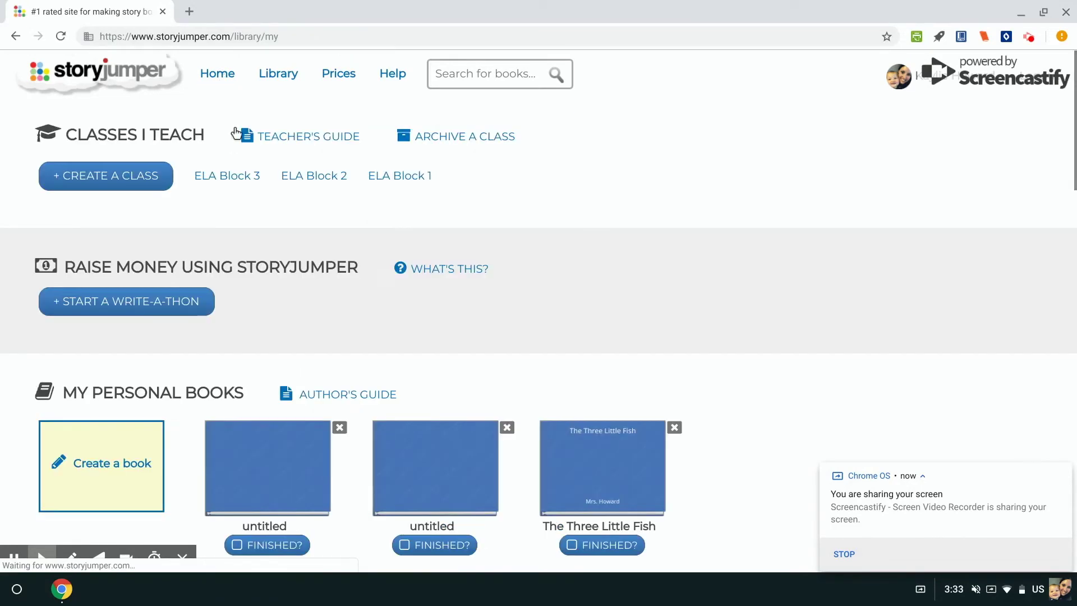
Step: Open the ELA Block 1 class, dismiss the parent-sharing prompt, and open the individual student book "The Three Little Flys and the Big Bad Frog"
left_click(417, 182)
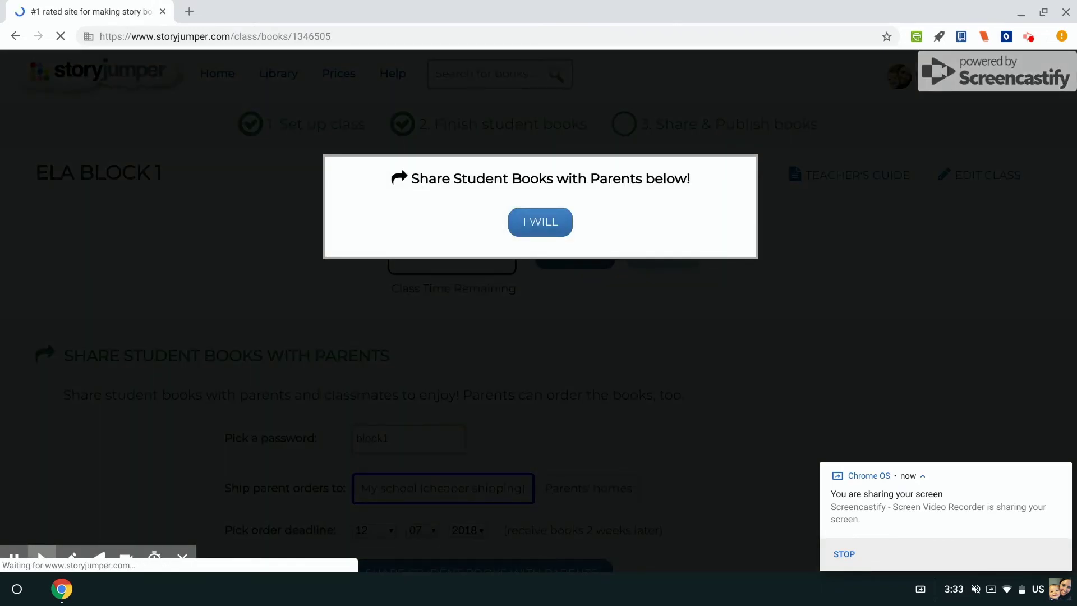
left_click(542, 226)
scroll(156, 229, "down", 20)
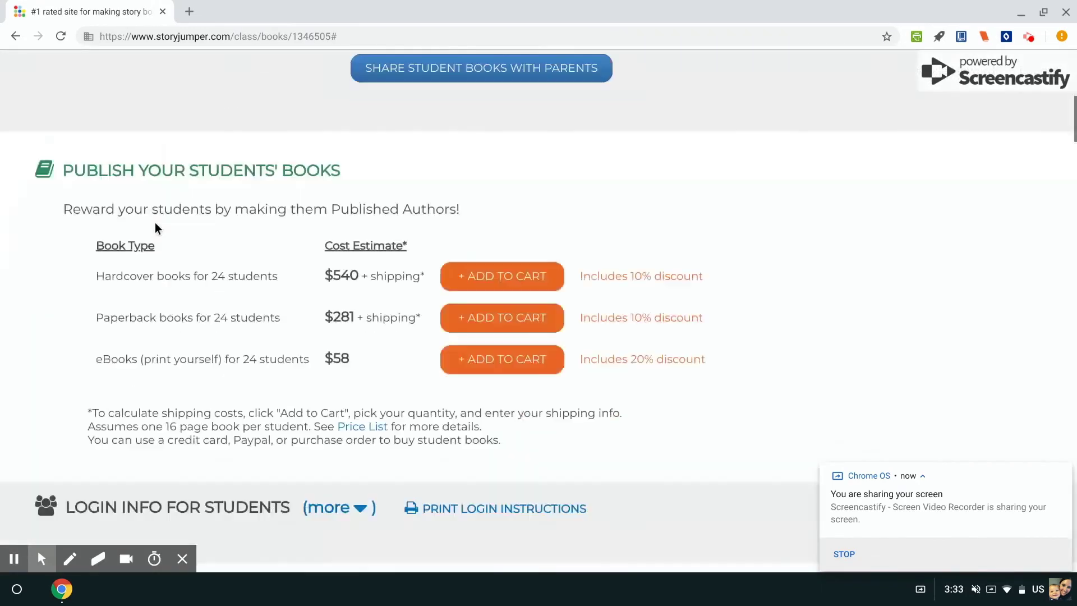
scroll(112, 297, "down", 11)
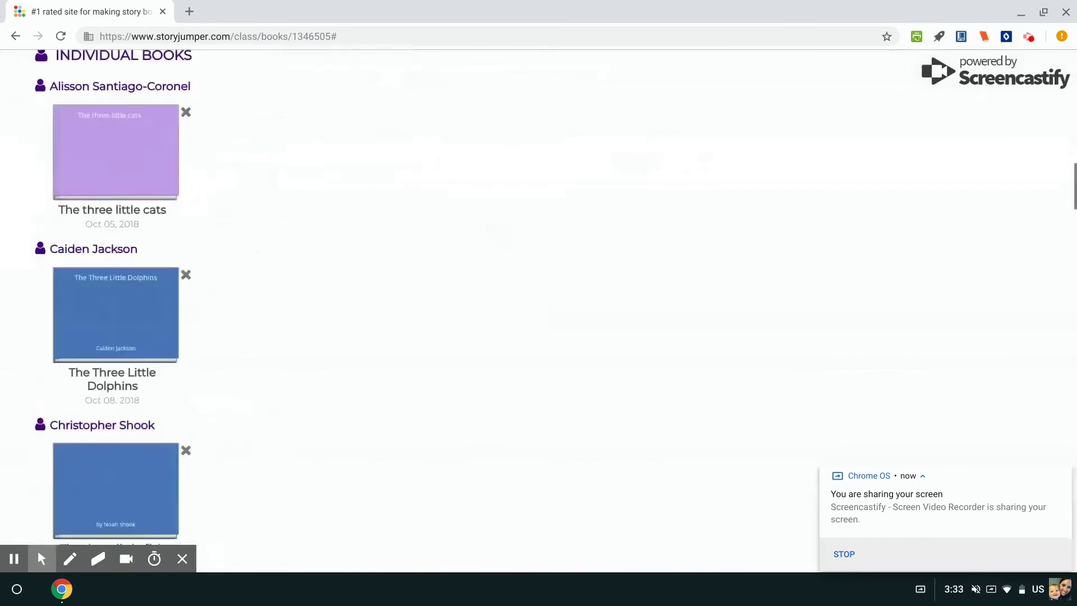
scroll(139, 298, "down", 4)
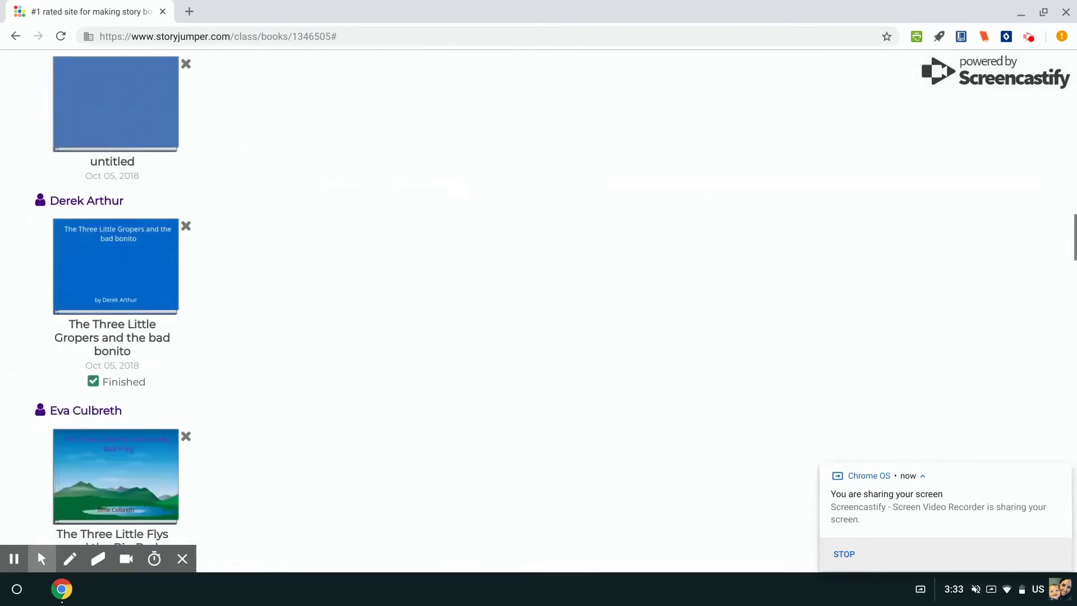
left_click(140, 300)
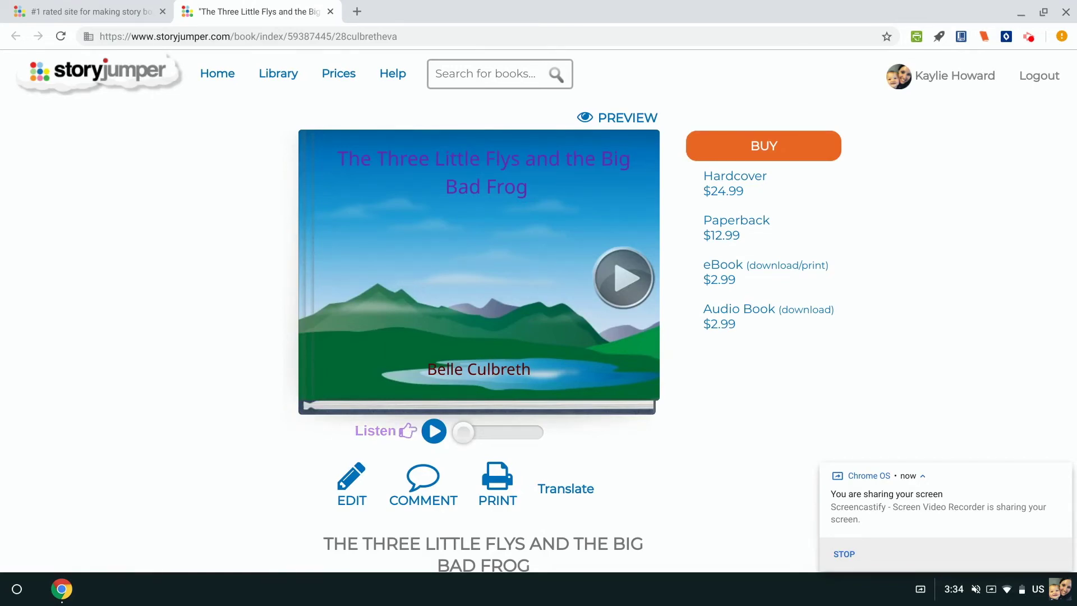
Step: Page through the student's finished book from the front cover to its "The End." page
left_click(623, 279)
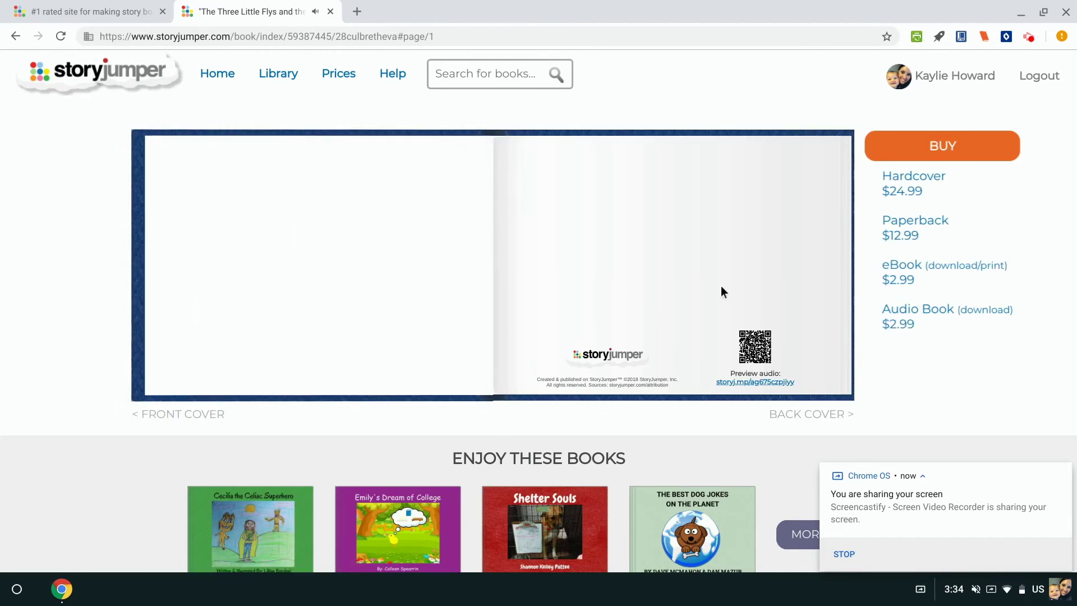
left_click(819, 264)
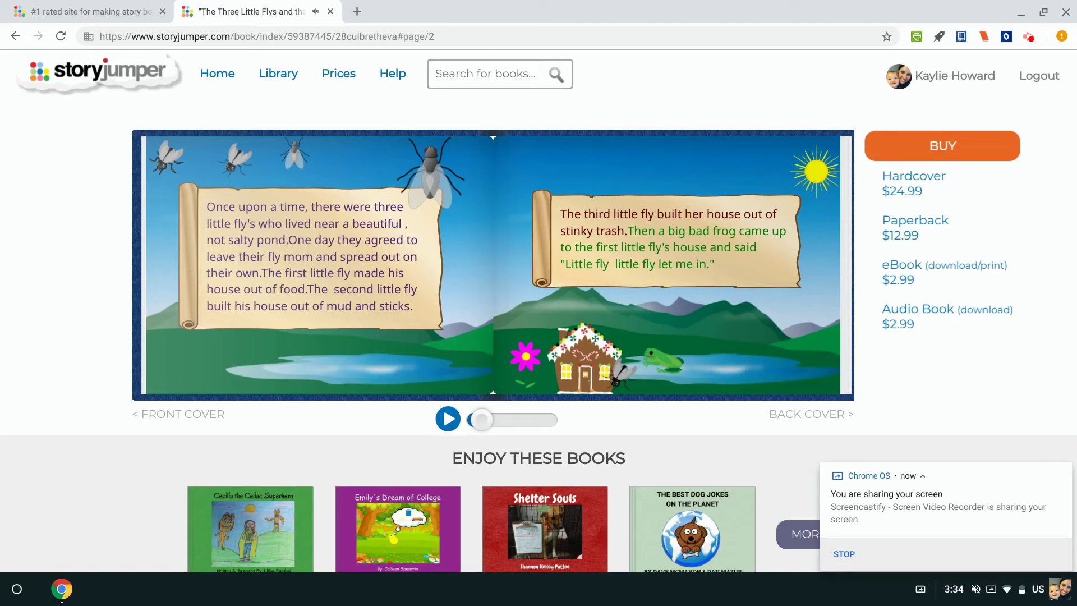
left_click(816, 333)
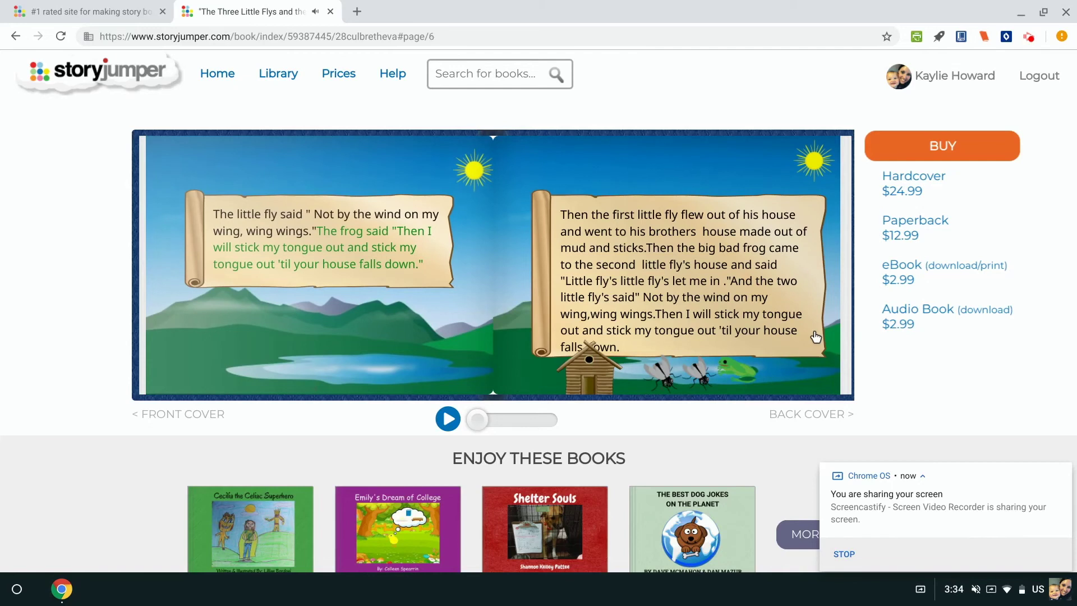
left_click(816, 335)
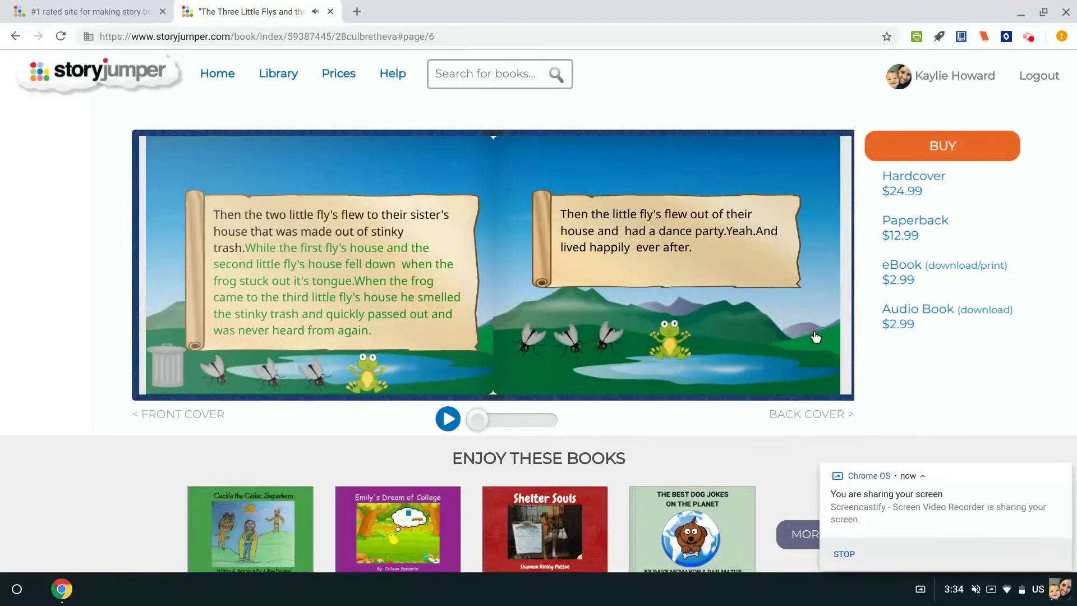
left_click(817, 337)
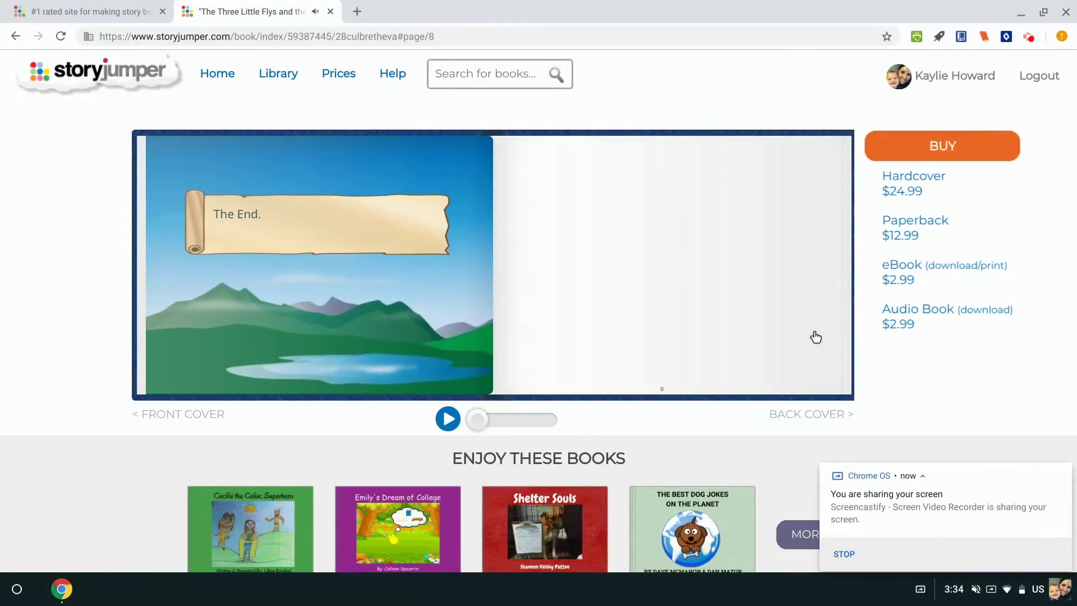